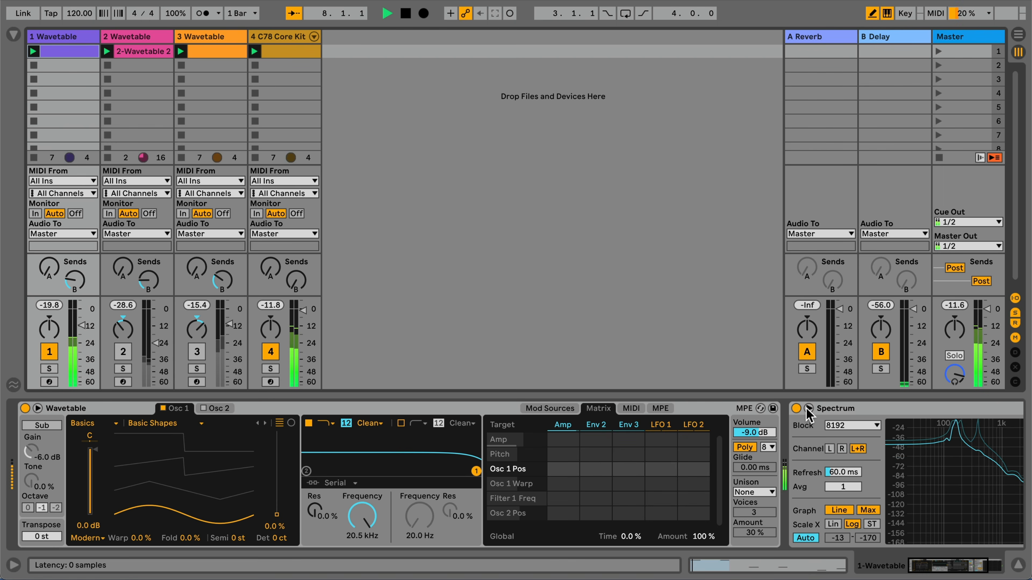
# - Enlarge the Spectrum display and sweep Osc 1's wavetable position through the Basic Shapes and back to 0%
pyautogui.click(808, 408)
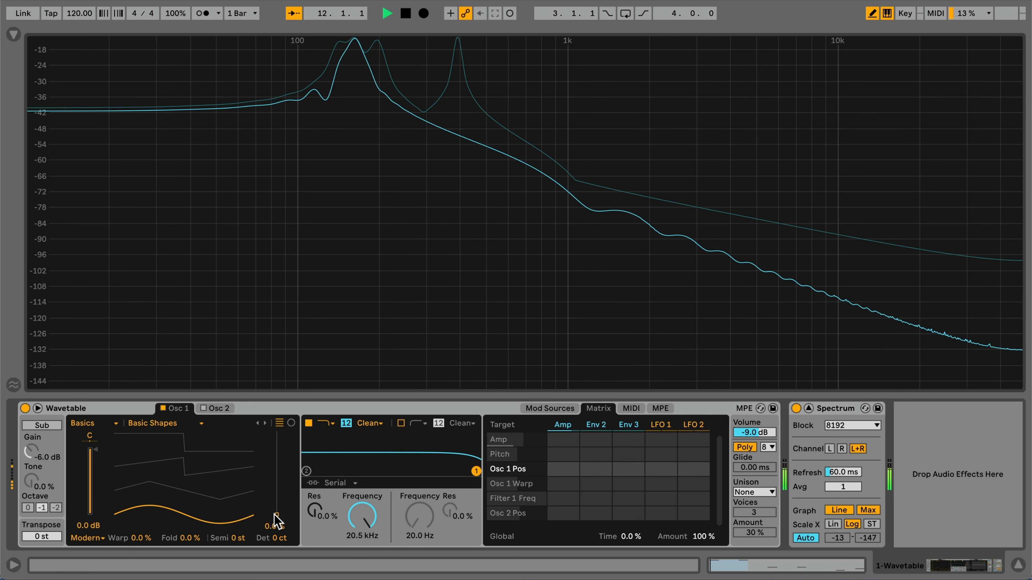
pyautogui.moveTo(277, 521)
pyautogui.mouseDown()
pyautogui.moveTo(277, 446)
pyautogui.moveTo(275, 513)
pyautogui.mouseUp()
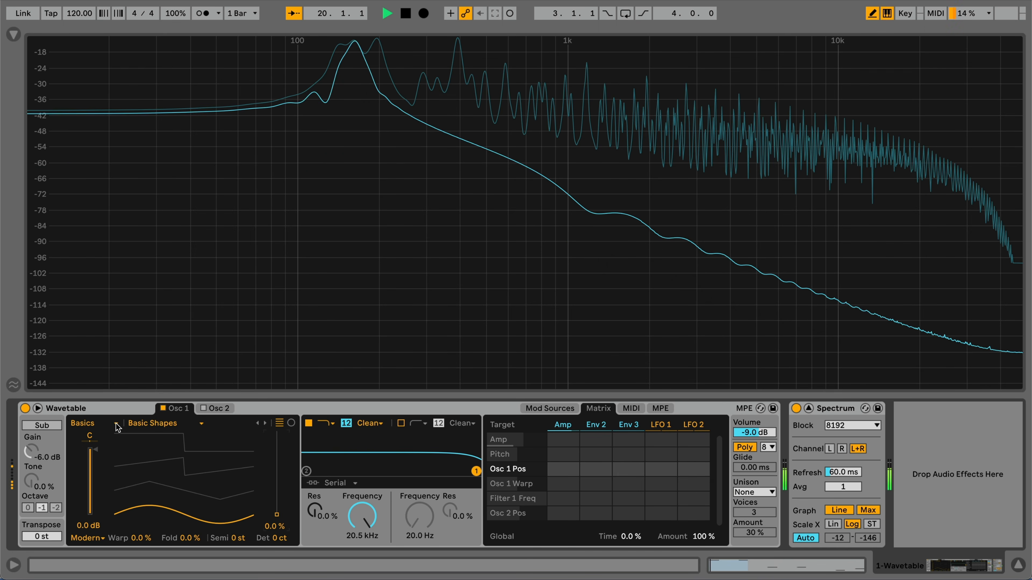
pyautogui.moveTo(202, 506); pyautogui.dragTo(185, 468)
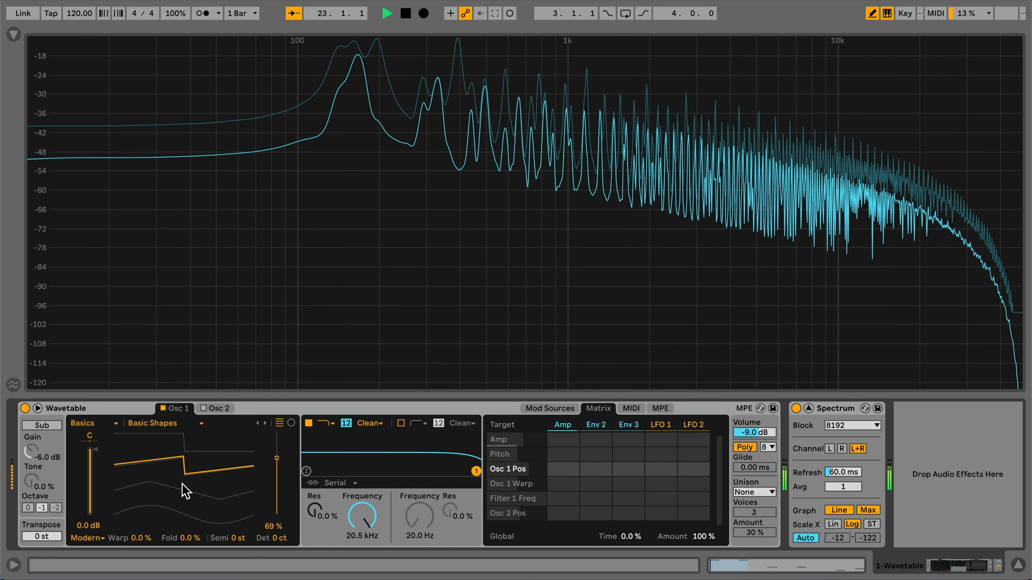
pyautogui.moveTo(184, 508); pyautogui.dragTo(181, 517)
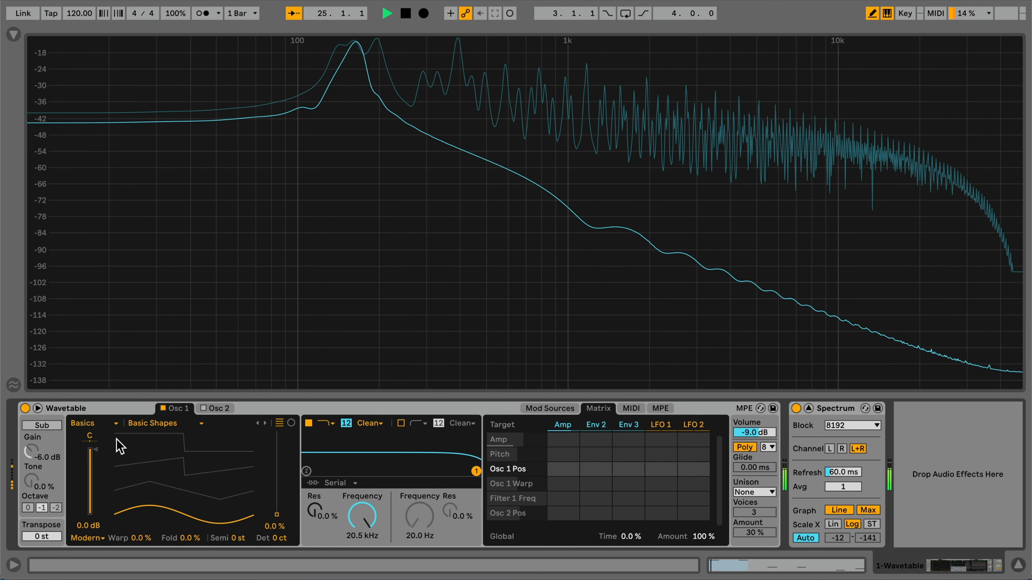
pyautogui.moveTo(183, 514)
pyautogui.mouseDown()
pyautogui.moveTo(183, 451)
pyautogui.moveTo(183, 514)
pyautogui.mouseUp()
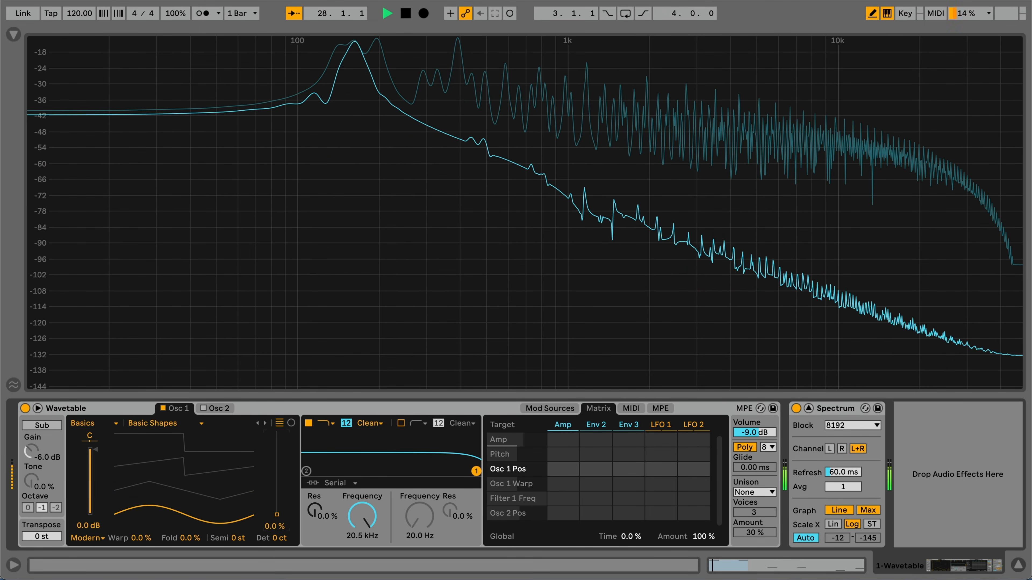
# - Try the Amber wavetable from the Collection category in Osc 1 and move its position to 50%
pyautogui.click(105, 425)
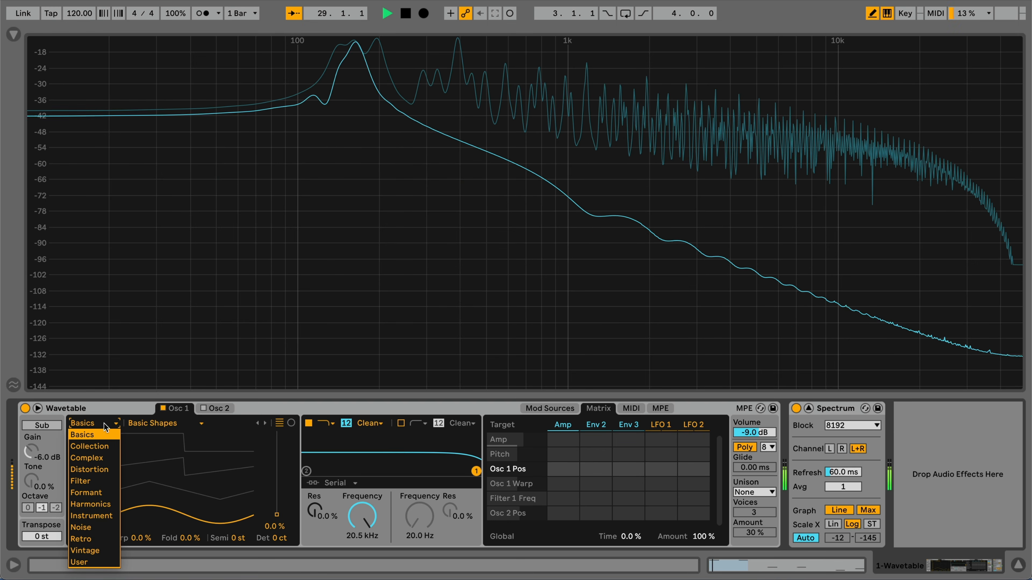
pyautogui.click(104, 446)
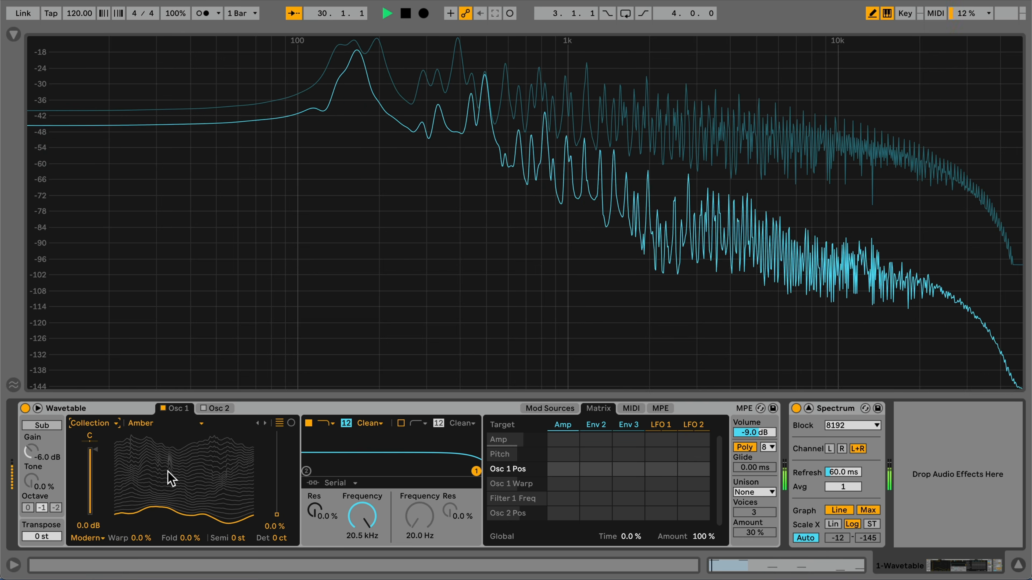
pyautogui.moveTo(167, 471); pyautogui.dragTo(168, 430)
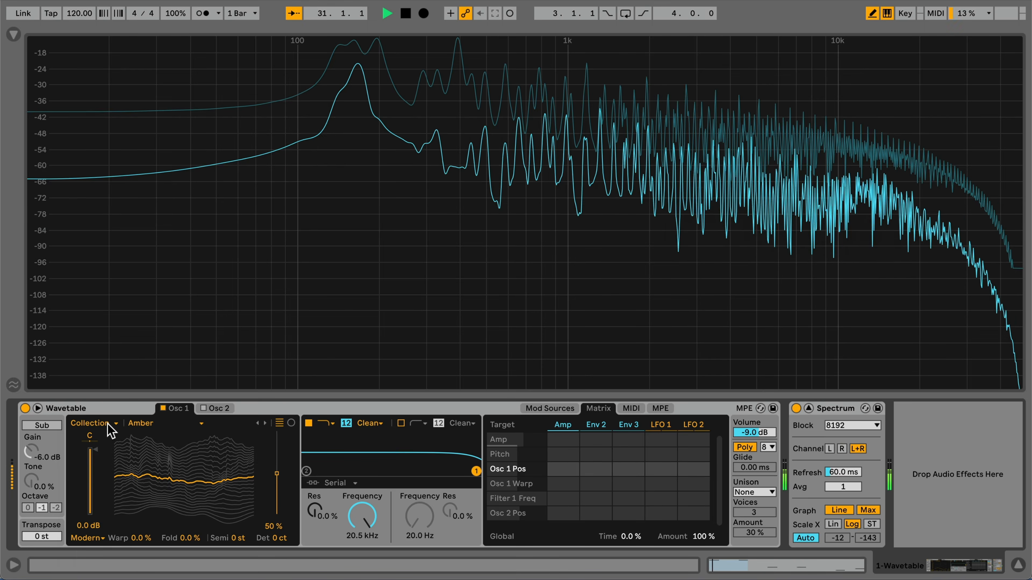
# - Try the Clipped Sweep wavetable from the Distortion category in Osc 1 with its position at 57%
pyautogui.click(111, 431)
pyautogui.click(108, 470)
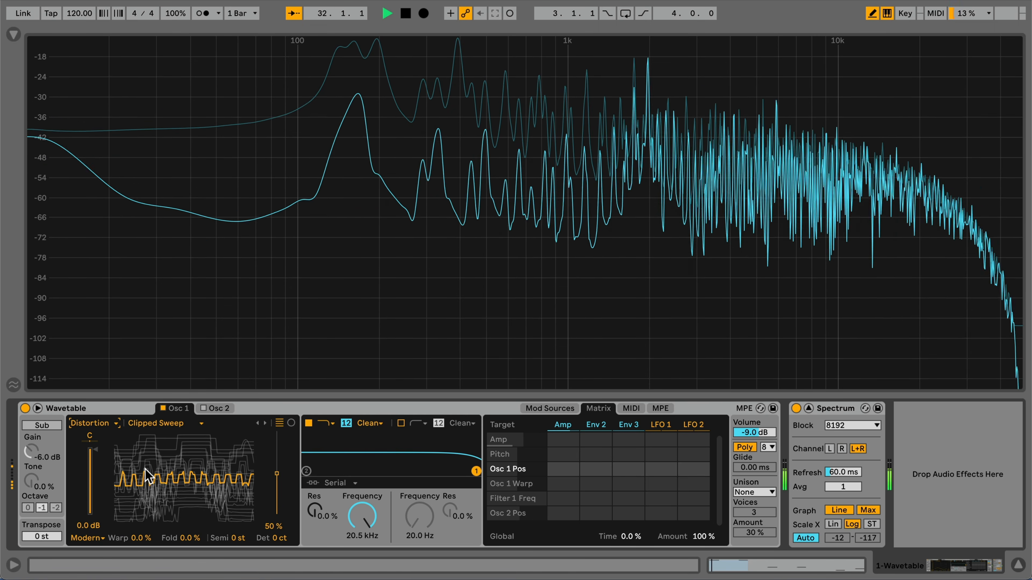
pyautogui.moveTo(168, 471)
pyautogui.mouseDown()
pyautogui.moveTo(168, 496)
pyautogui.moveTo(168, 467)
pyautogui.mouseUp()
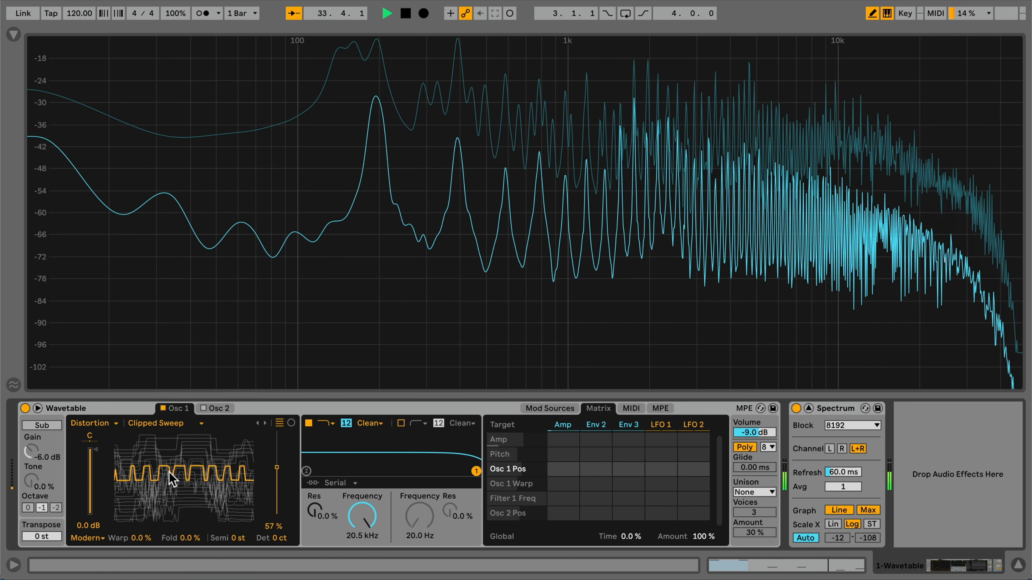
# - Try the Piano wavetable from the Instrument category in Osc 1 and move its position to 25%
pyautogui.click(112, 423)
pyautogui.click(104, 514)
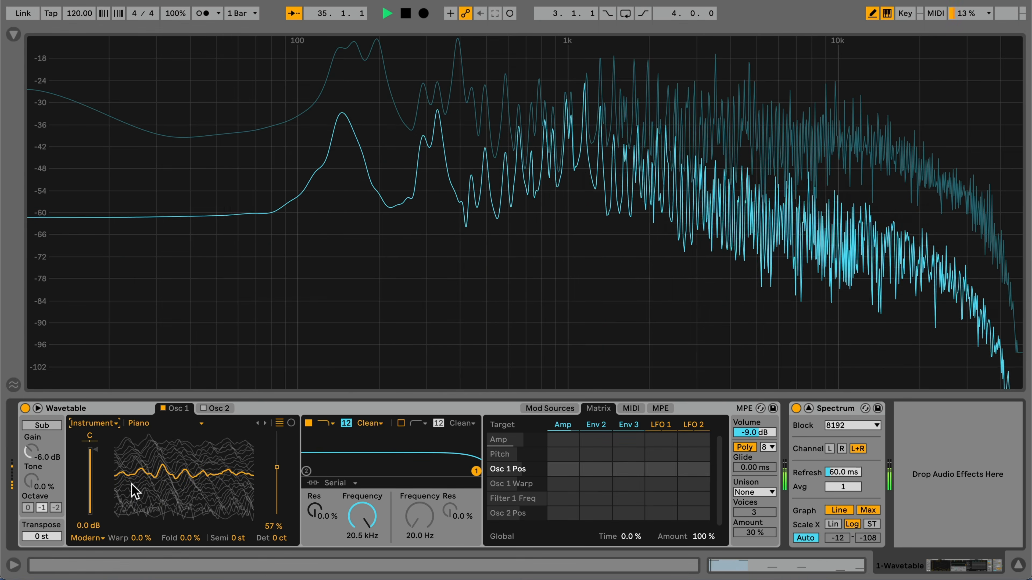
pyautogui.moveTo(137, 476); pyautogui.dragTo(137, 502)
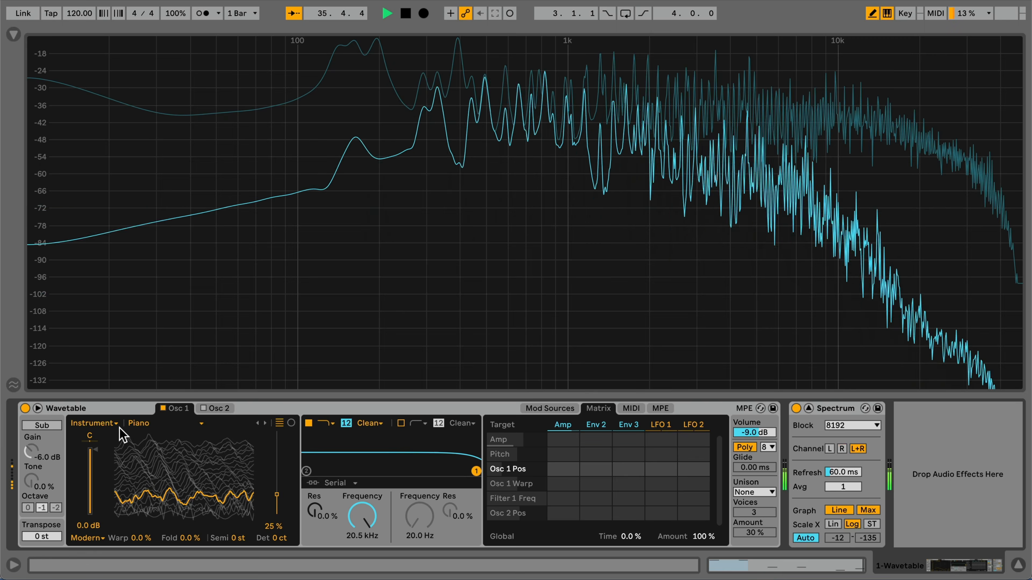
# - Return Osc 1 to the Basic Shapes wavetable in Basics and sweep its position to 100% and back to 0.9%
pyautogui.click(110, 425)
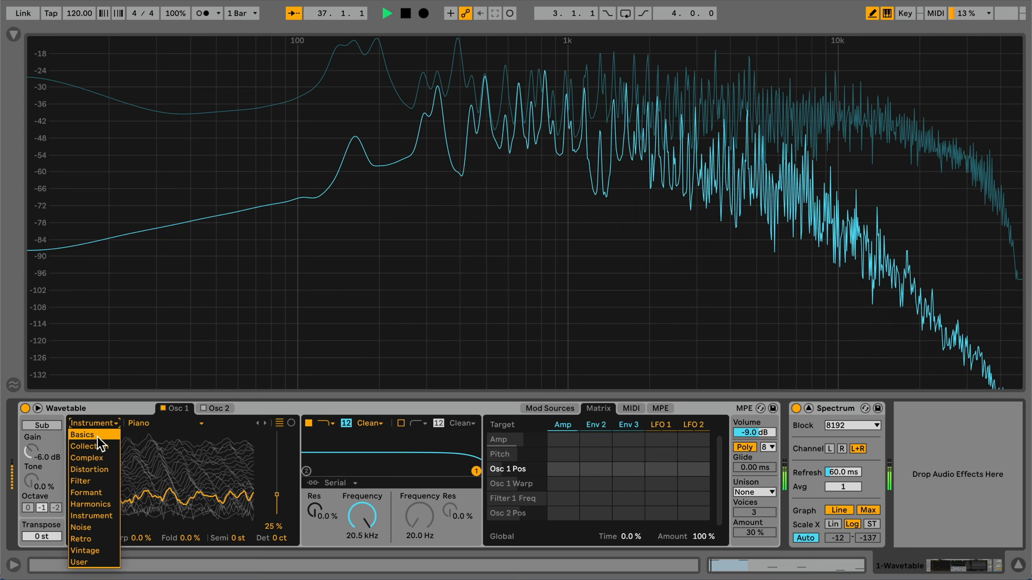
pyautogui.click(92, 434)
pyautogui.click(204, 520)
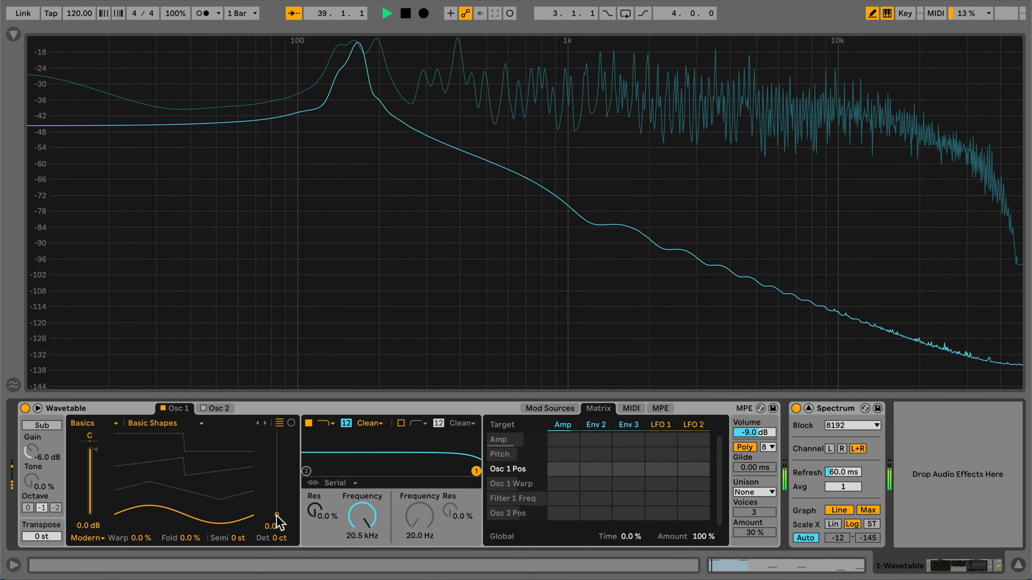
pyautogui.moveTo(277, 513); pyautogui.dragTo(276, 432)
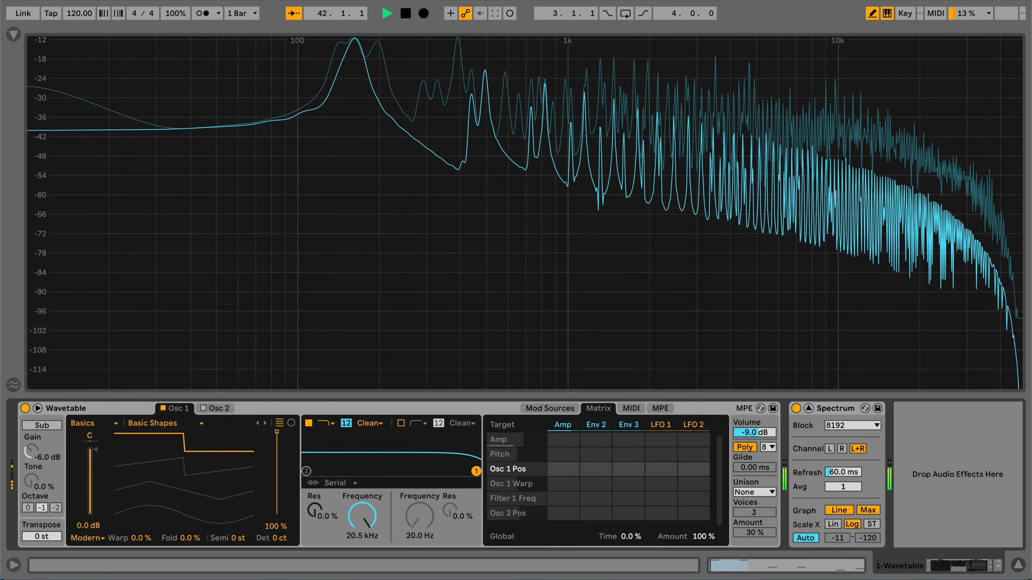
pyautogui.moveTo(276, 431); pyautogui.dragTo(277, 514)
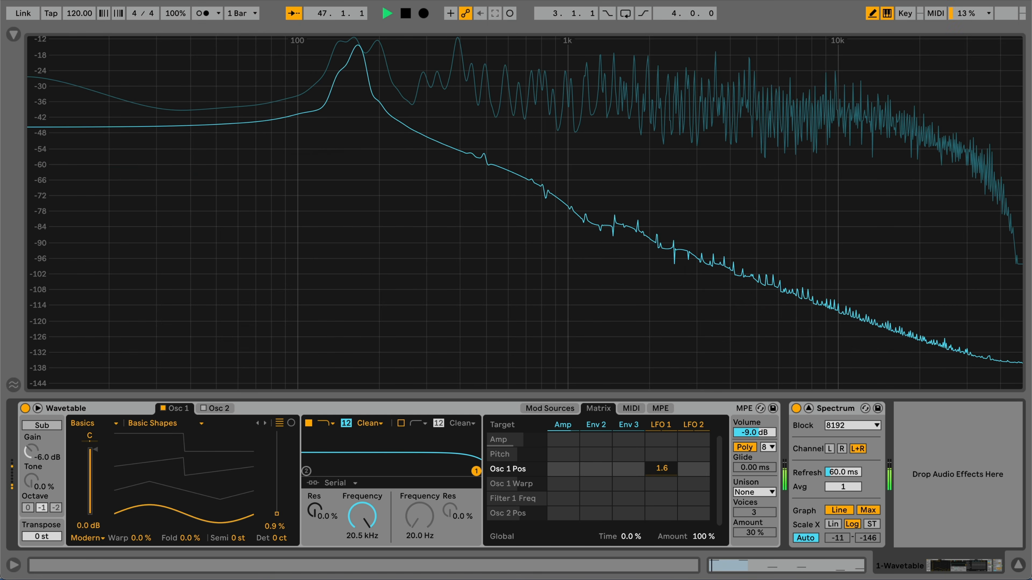
# - Modulate Osc 1's position with LFO 1 at an amount of 30 and set the base position to 41%
pyautogui.moveTo(661, 468); pyautogui.dragTo(661, 456)
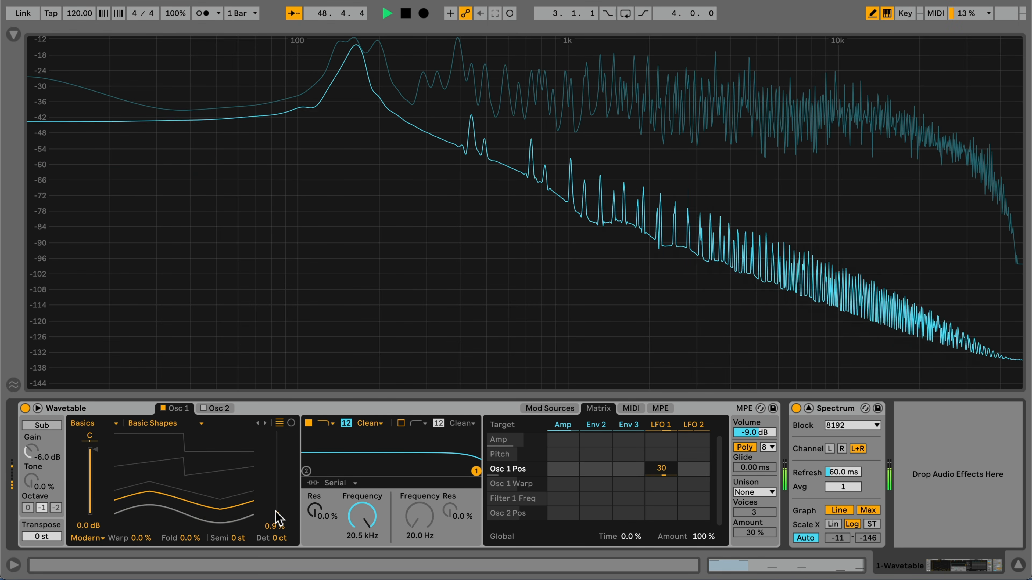
pyautogui.moveTo(277, 519); pyautogui.dragTo(277, 481)
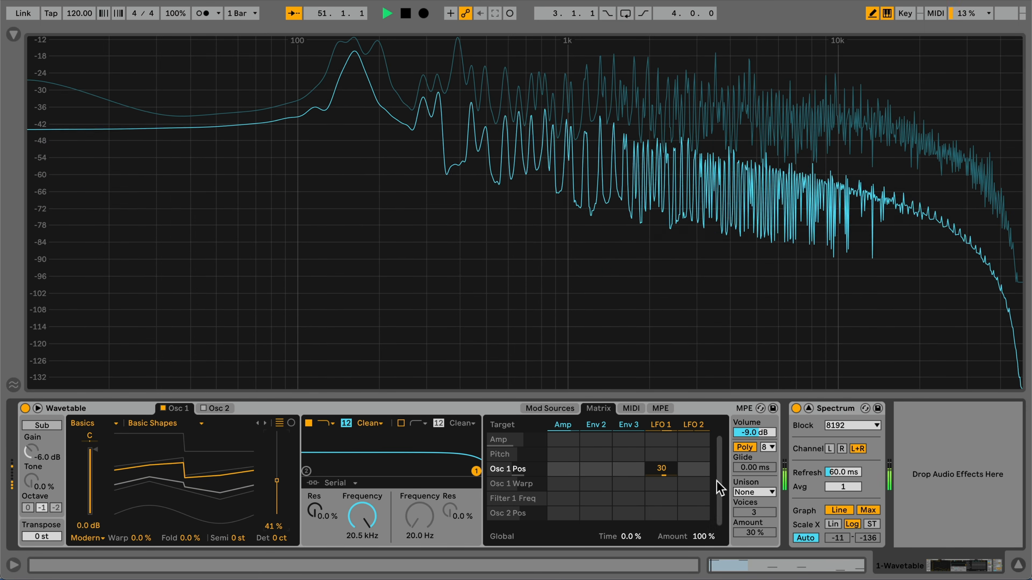
pyautogui.click(808, 408)
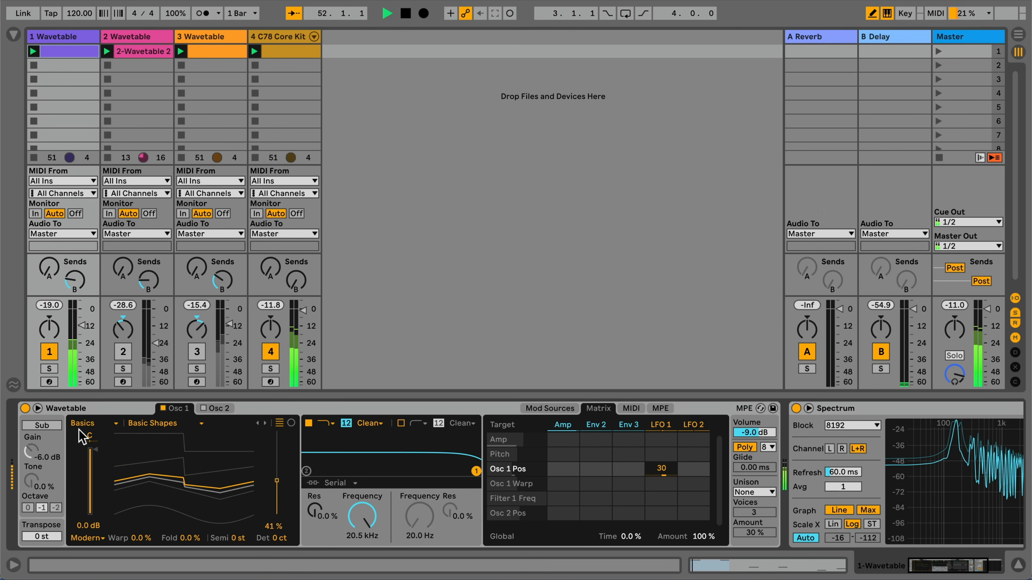
# - Turn on Osc 2 in the expanded Wavetable view and modulate its position with LFO 1 at an amount of -30
pyautogui.click(38, 409)
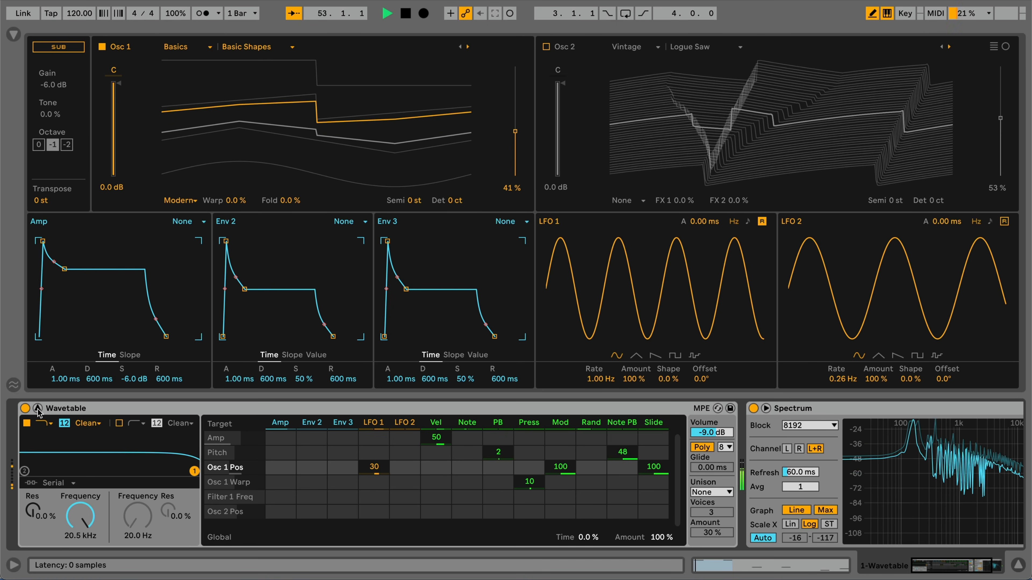
pyautogui.click(545, 47)
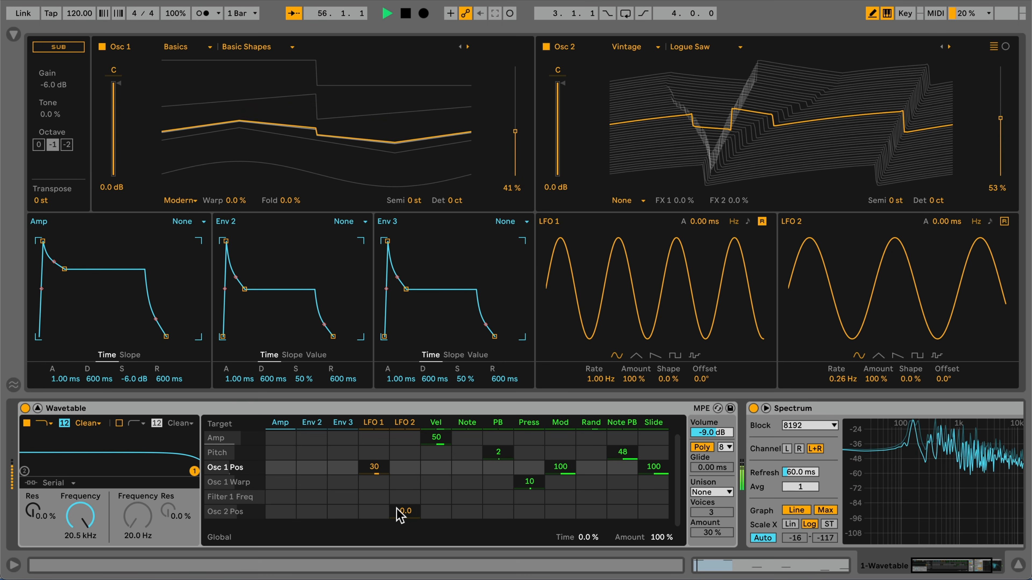
pyautogui.moveTo(374, 511); pyautogui.dragTo(374, 536)
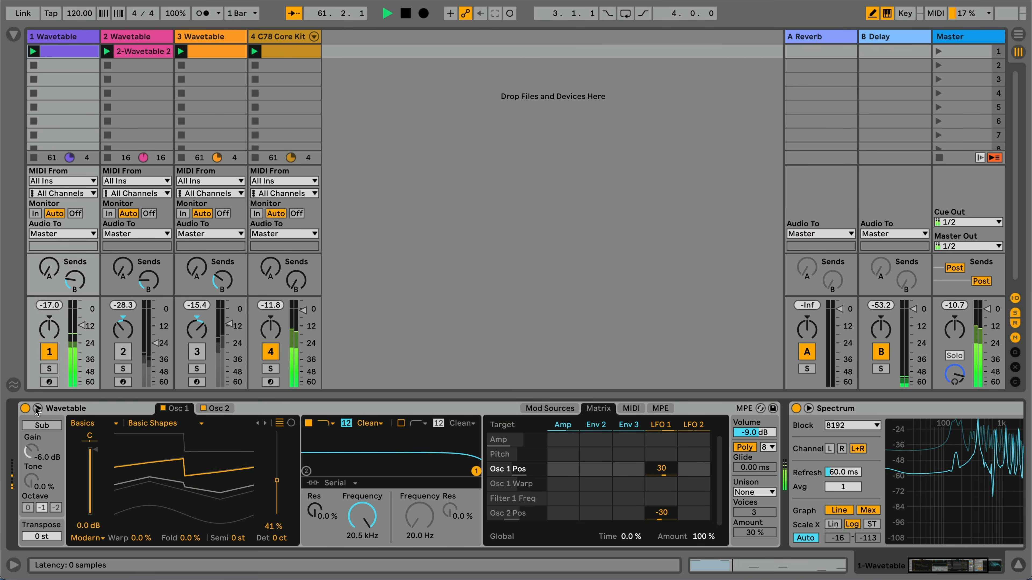
pyautogui.click(37, 408)
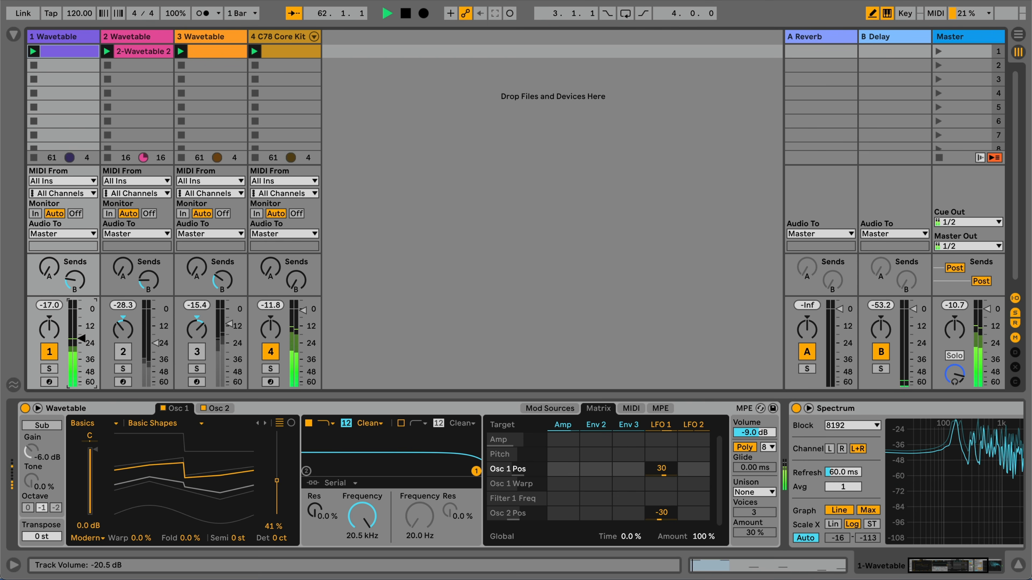
# - Activate track 2 with its volume at -6.4 dB and show its Wavetable device
pyautogui.click(122, 351)
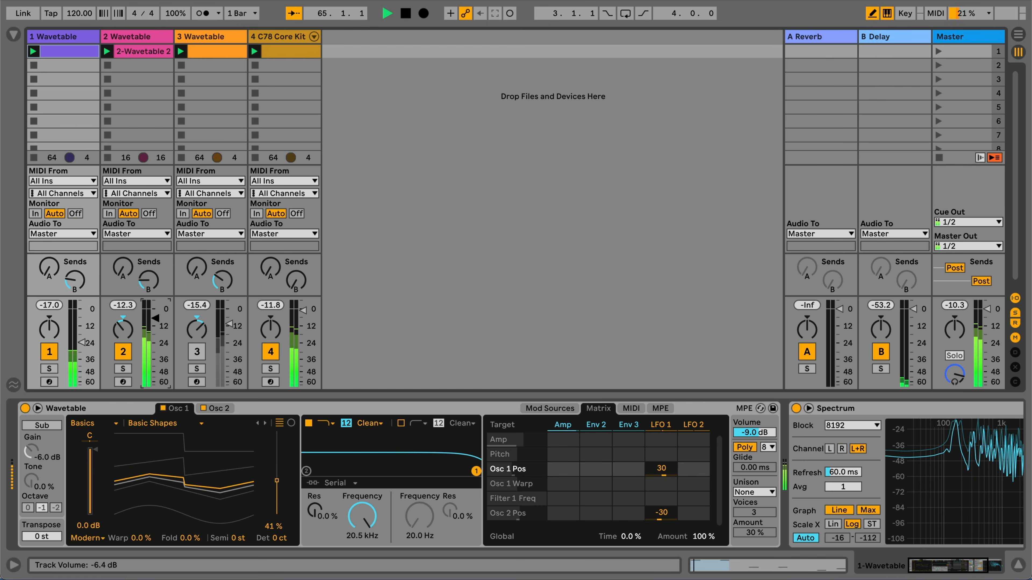
pyautogui.click(144, 37)
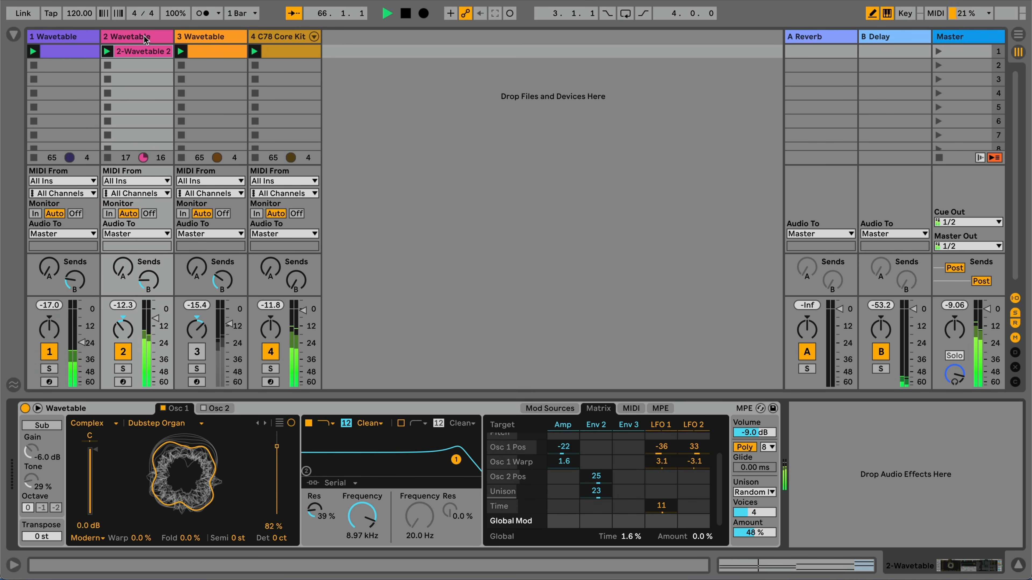
# - Turn on Osc 2 in track 2's Wavetable and set the wavetable positions of both oscillators to 65%
pyautogui.scroll(1, 508, 462)
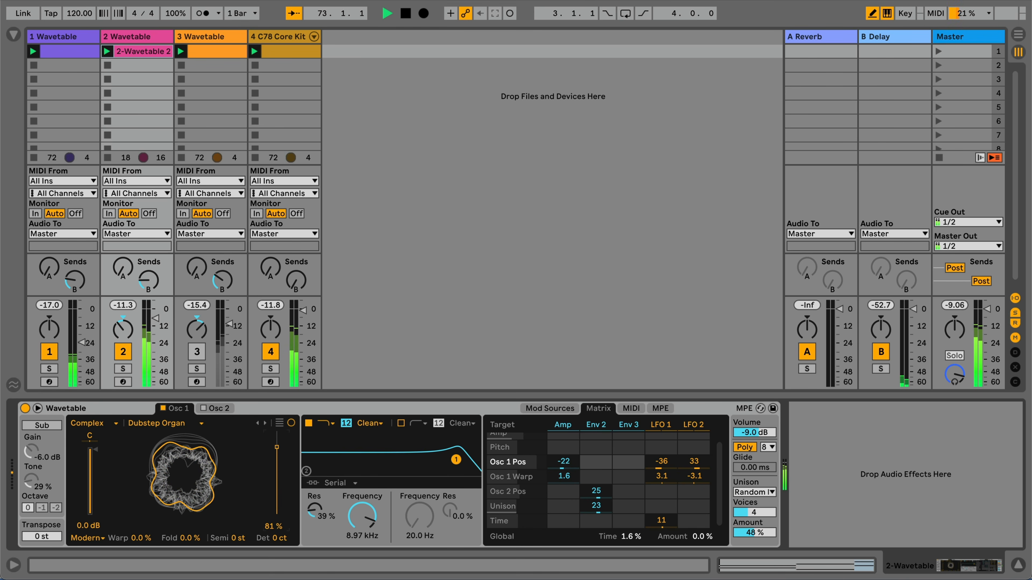
pyautogui.moveTo(276, 466); pyautogui.dragTo(275, 461)
pyautogui.click(38, 409)
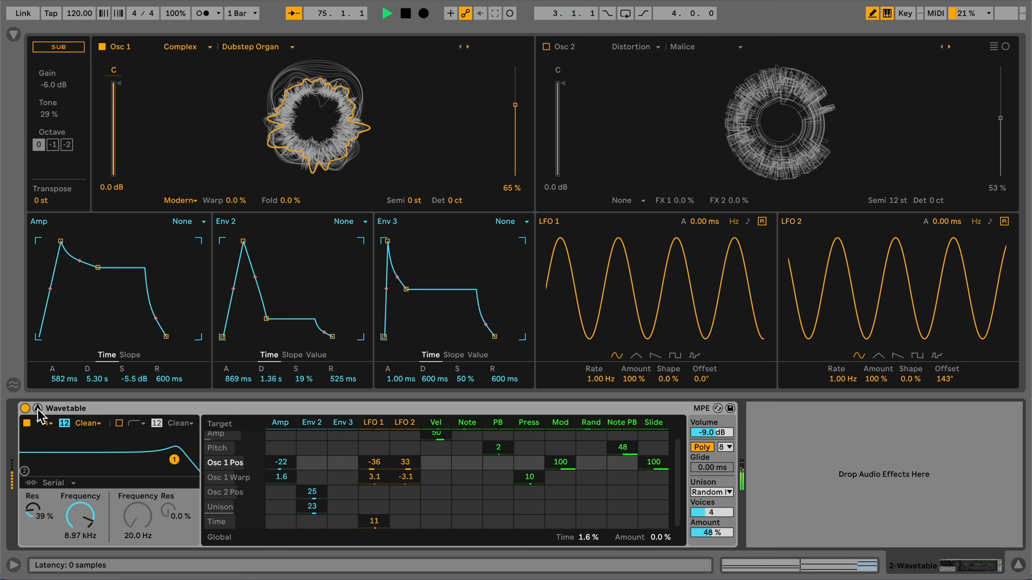
pyautogui.click(546, 47)
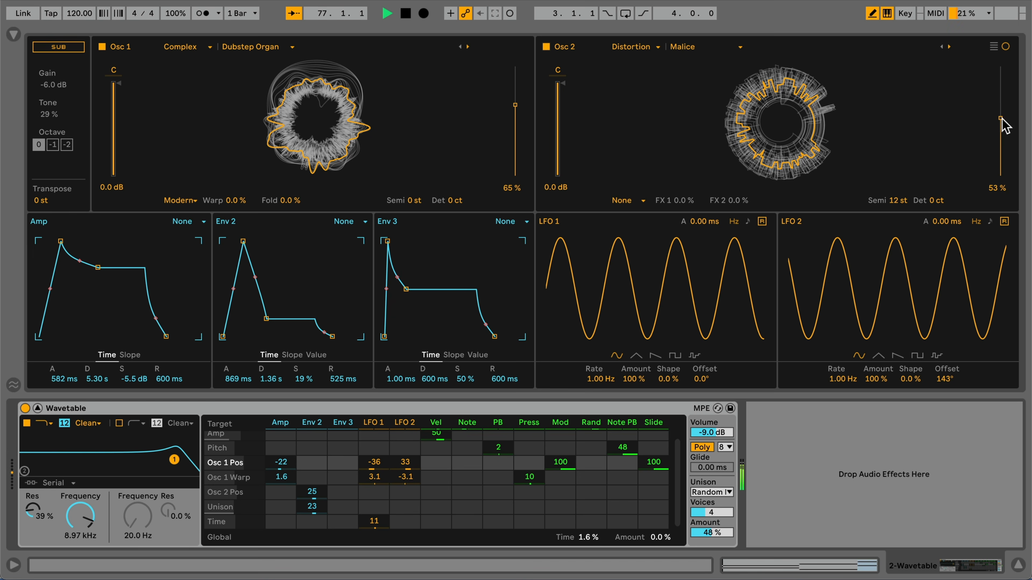
pyautogui.moveTo(1000, 118)
pyautogui.mouseDown()
pyautogui.moveTo(1000, 176)
pyautogui.moveTo(1000, 89)
pyautogui.moveTo(1000, 104)
pyautogui.mouseUp()
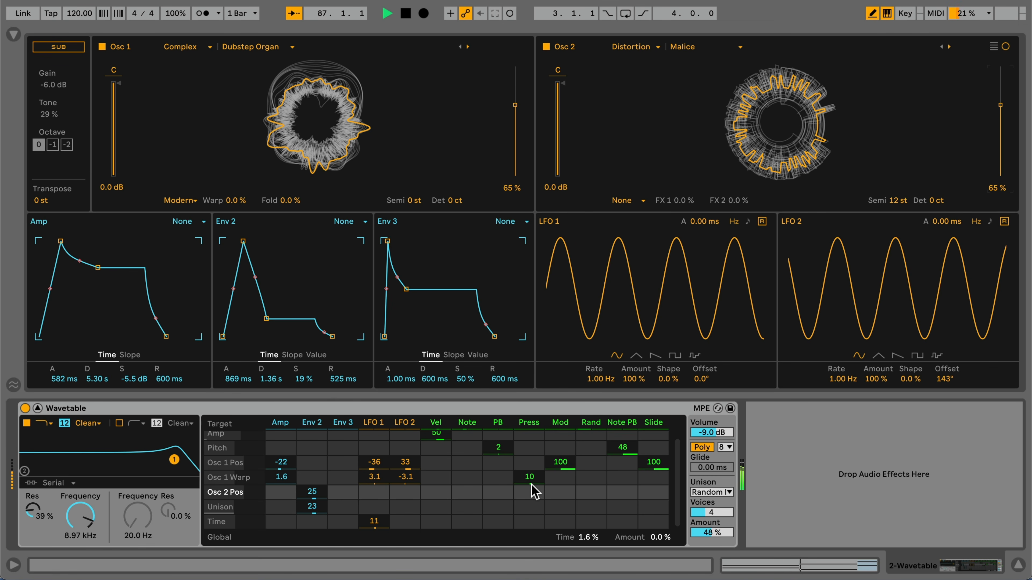
# - Set the global modulation amount to 23% and modulate the Filter 1 frequency with LFO 1 at -36
pyautogui.click(651, 534)
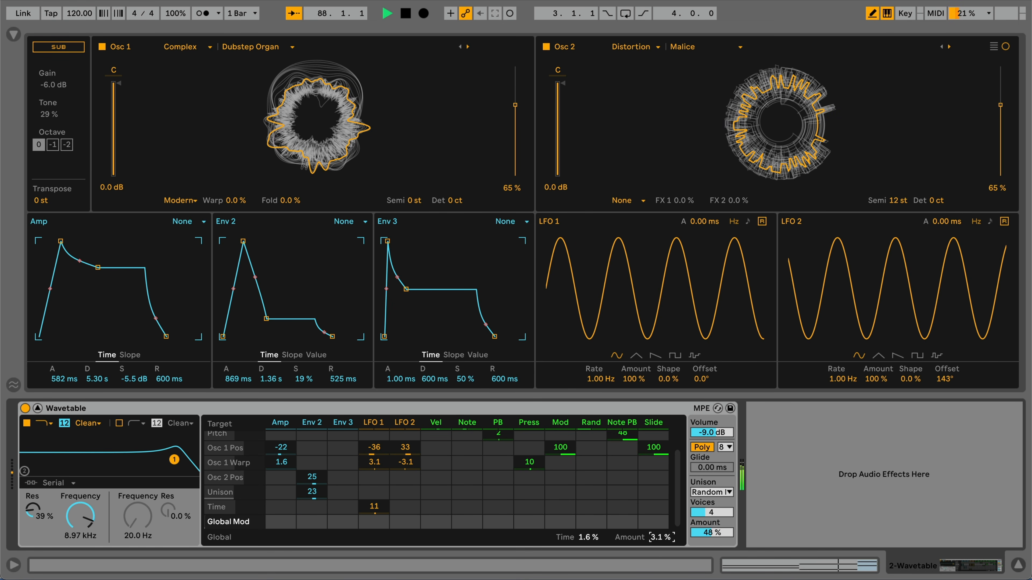
pyautogui.moveTo(651, 533); pyautogui.dragTo(651, 524)
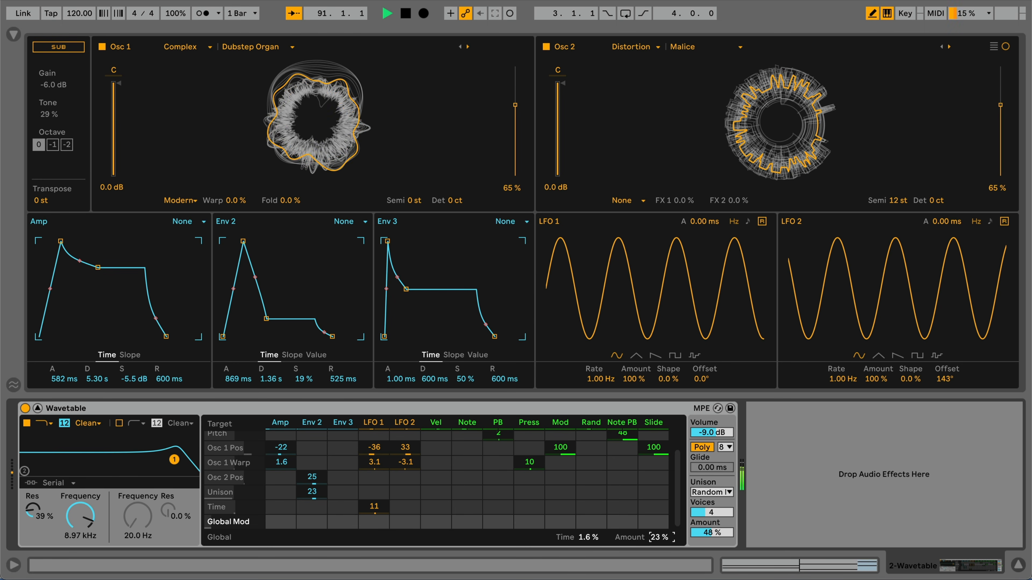
pyautogui.click(80, 515)
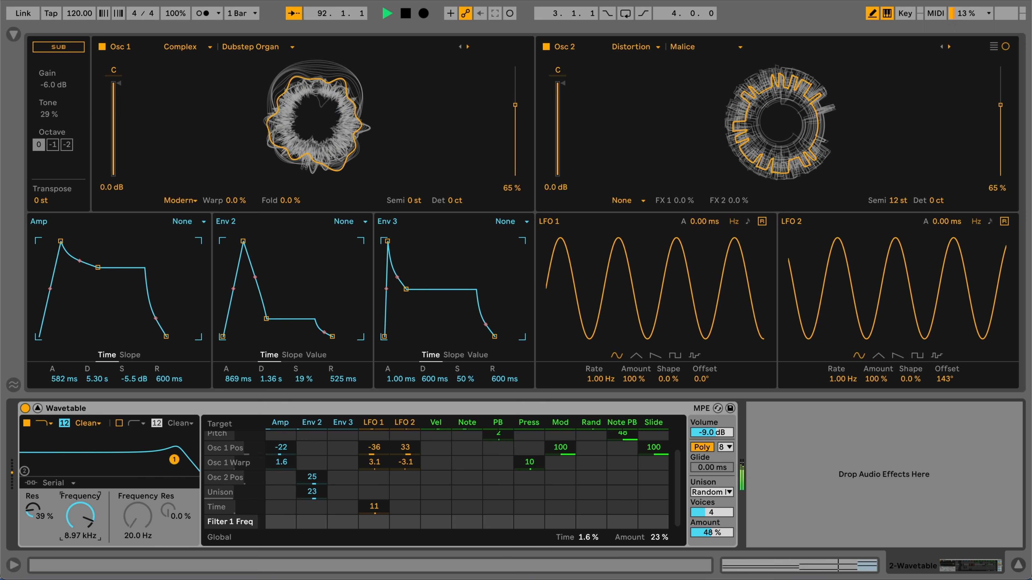
pyautogui.moveTo(373, 522); pyautogui.dragTo(374, 537)
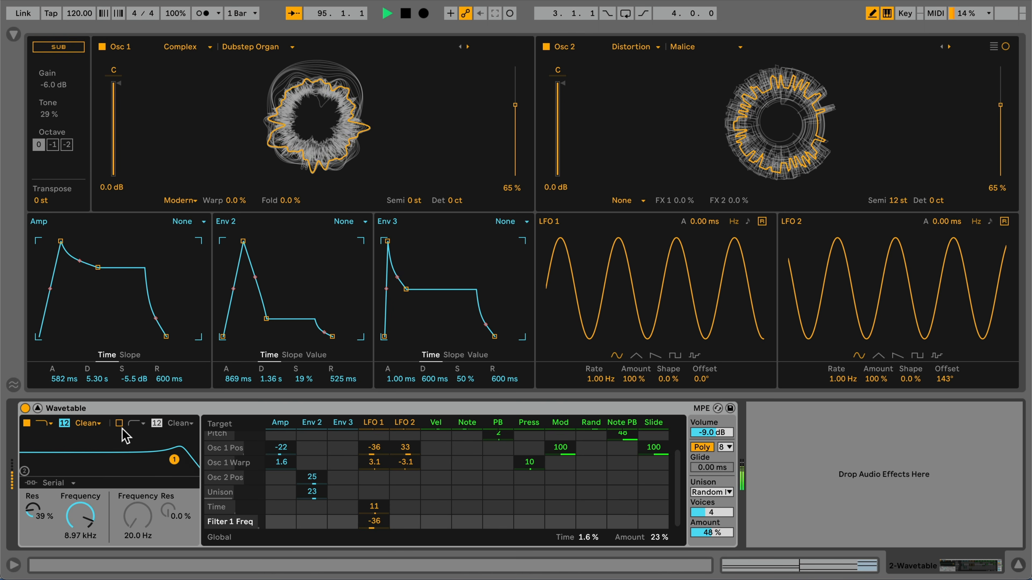
# - Collapse the expanded Wavetable view and lower track 2's volume to -22.0 dB
pyautogui.click(38, 408)
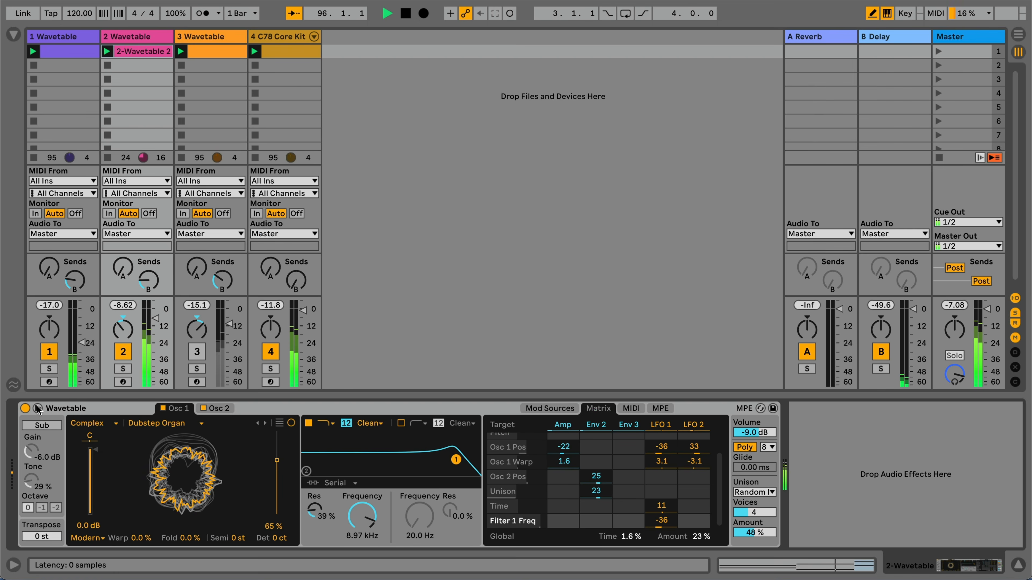
pyautogui.moveTo(156, 317); pyautogui.dragTo(156, 341)
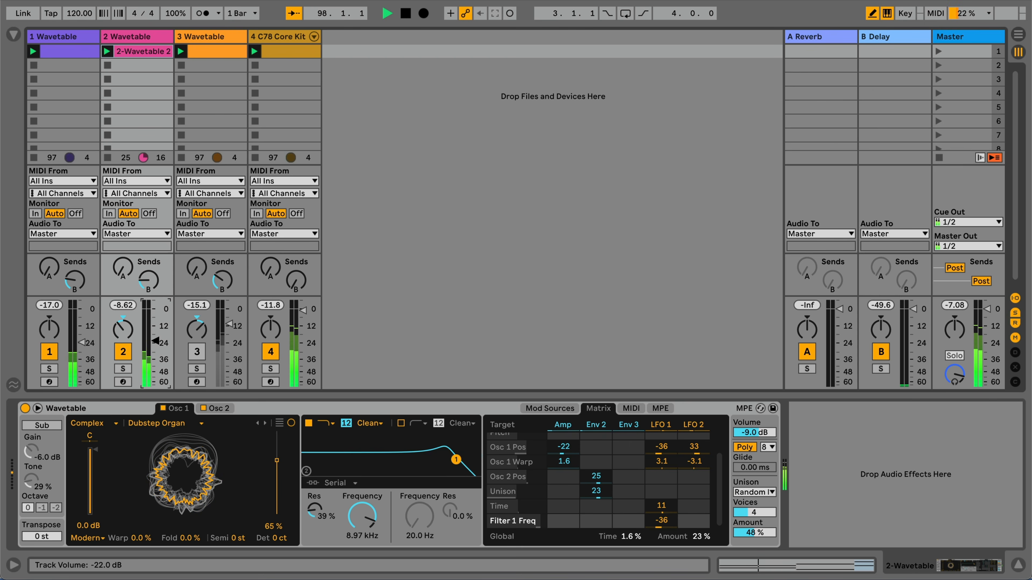
# - Activate and solo track 3, and show its Wavetable device in the expanded view
pyautogui.click(195, 352)
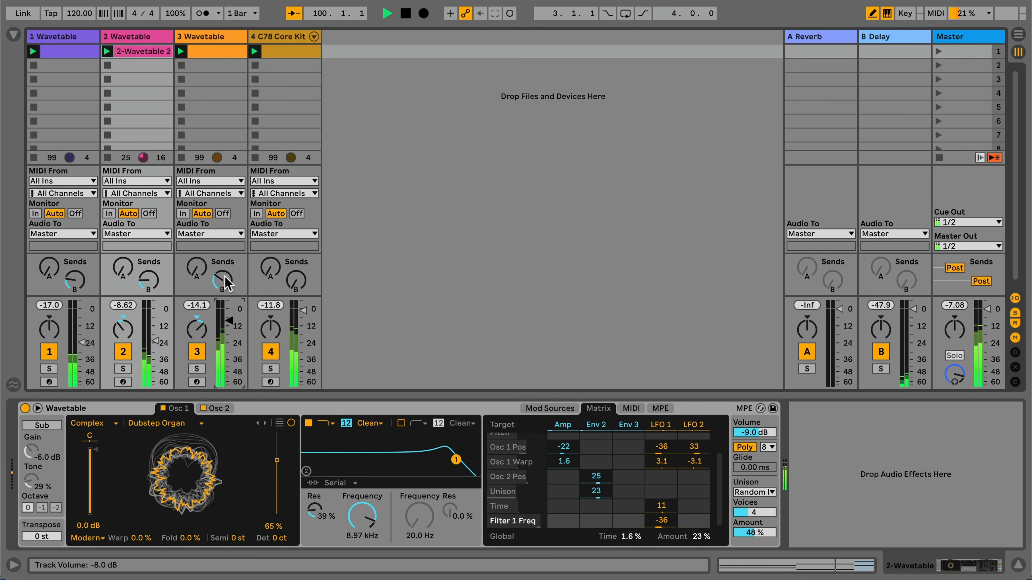
pyautogui.click(218, 38)
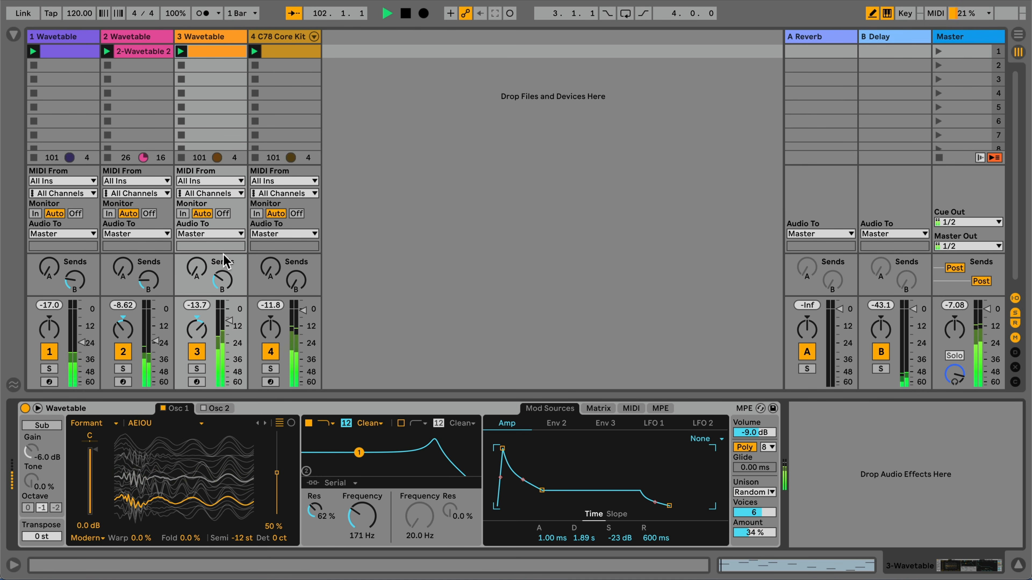
pyautogui.click(197, 369)
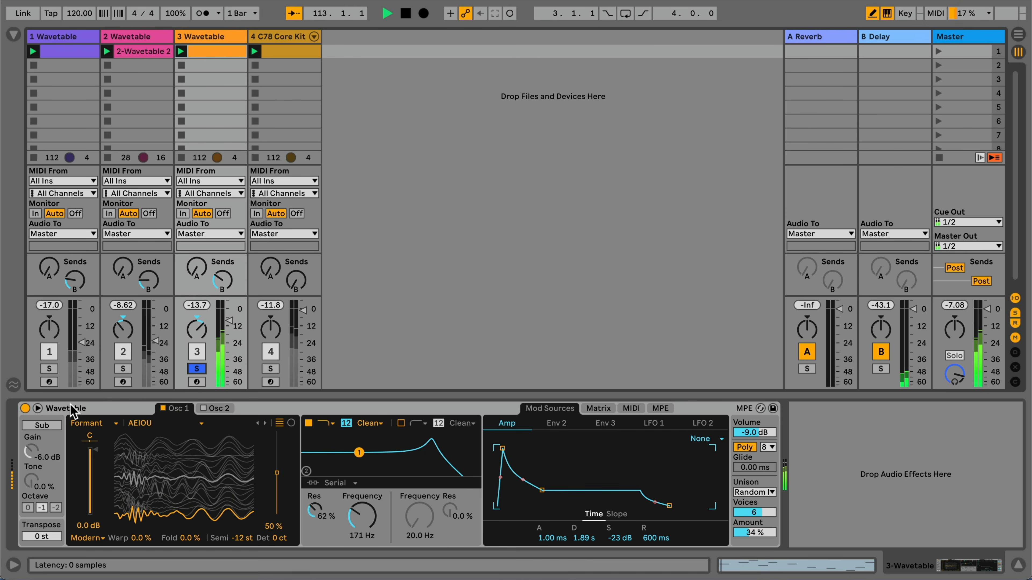
pyautogui.click(38, 408)
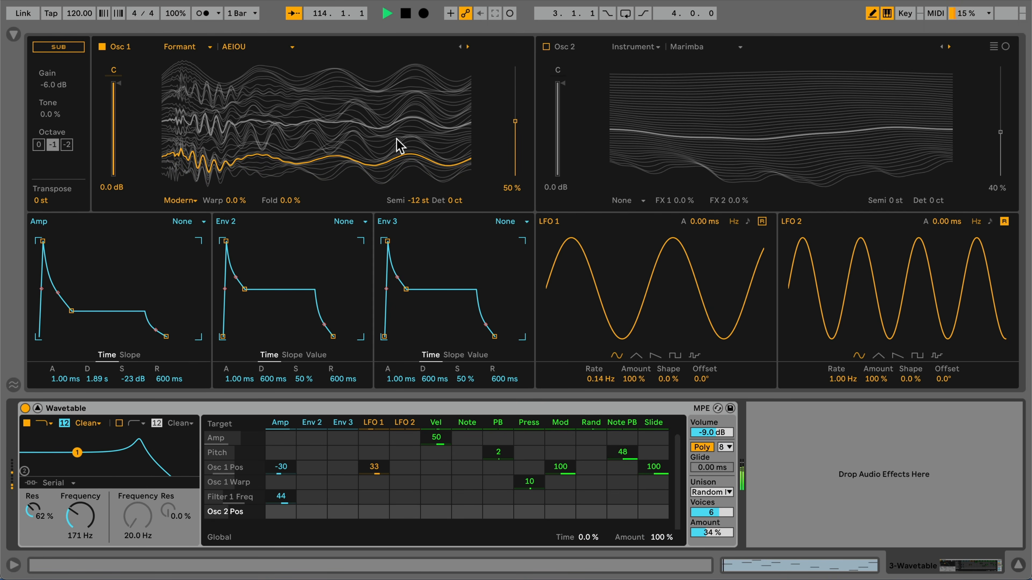
# - Turn on Osc 2, turn off Osc 1, and set the Osc 2 wavetable position to 42%
pyautogui.click(545, 47)
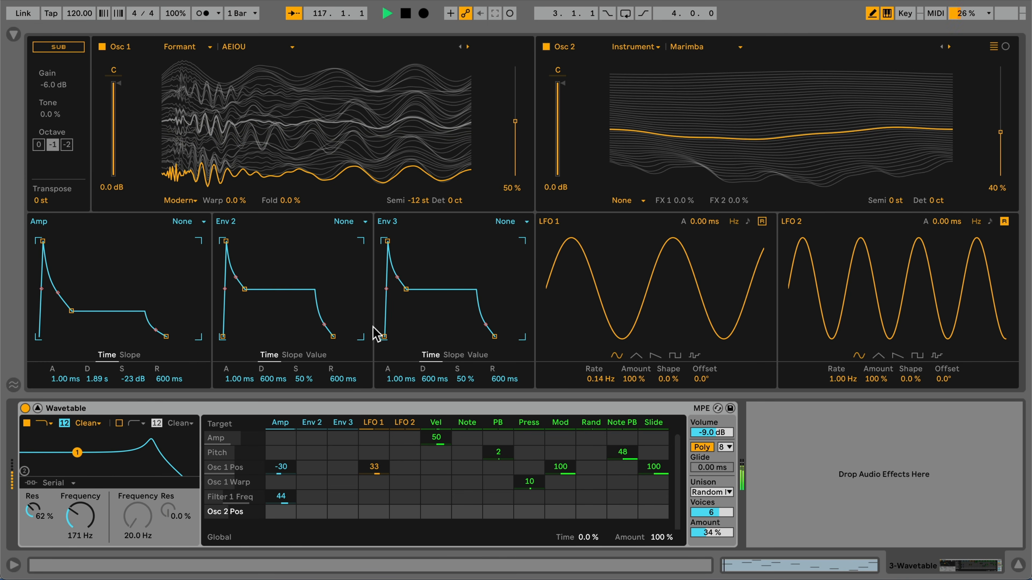
pyautogui.click(101, 47)
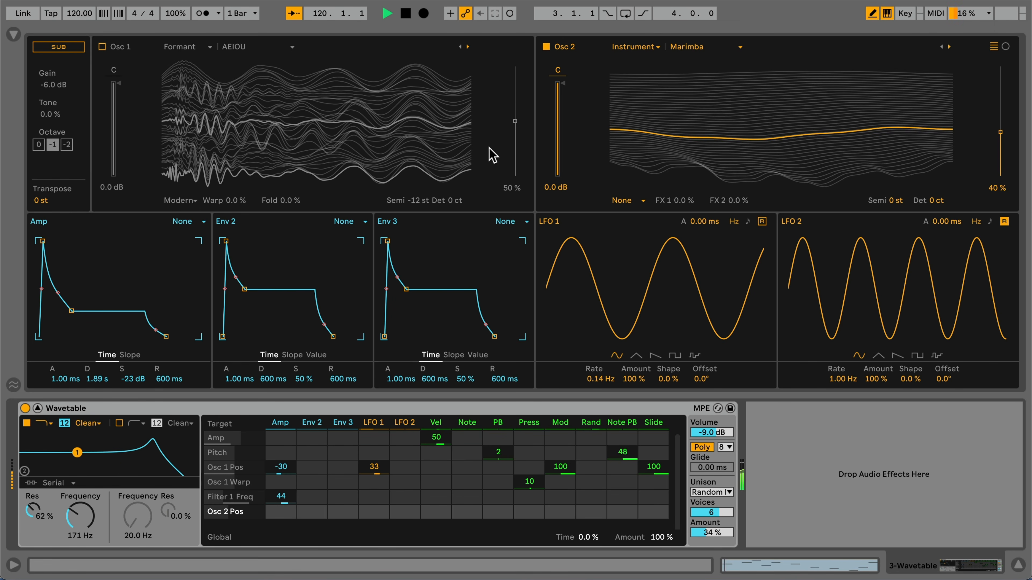
pyautogui.moveTo(996, 136)
pyautogui.mouseDown()
pyautogui.moveTo(996, 160)
pyautogui.moveTo(996, 136)
pyautogui.mouseUp()
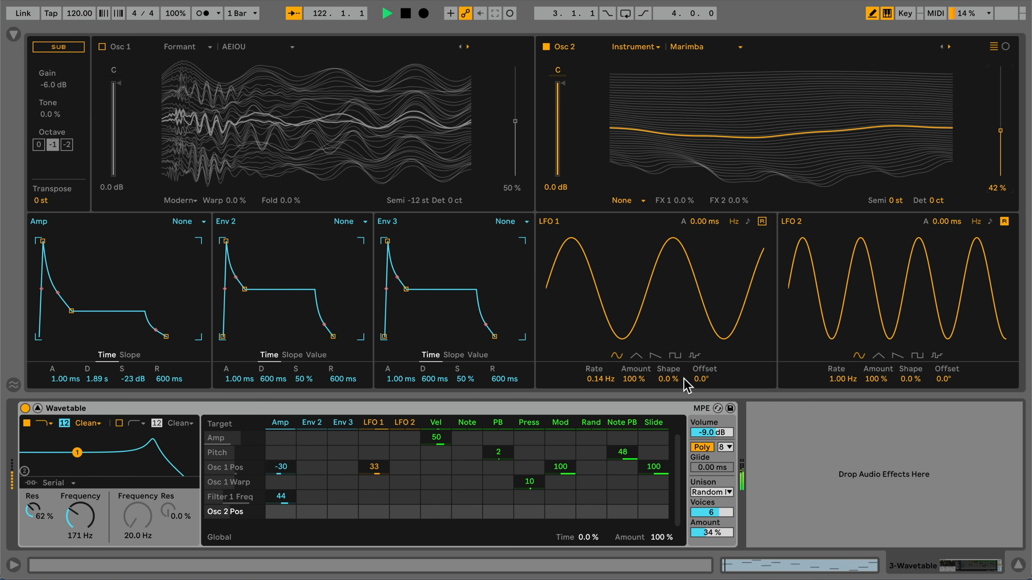
# - Modulate the Osc 2 position with Note at -45 in the modulation matrix
pyautogui.click(524, 502)
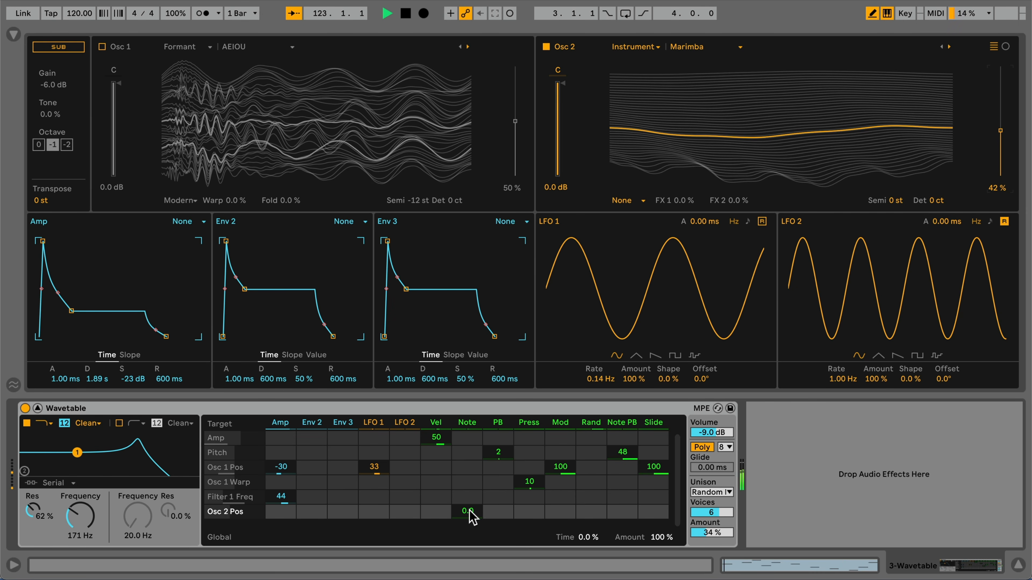
pyautogui.moveTo(470, 509); pyautogui.dragTo(470, 547)
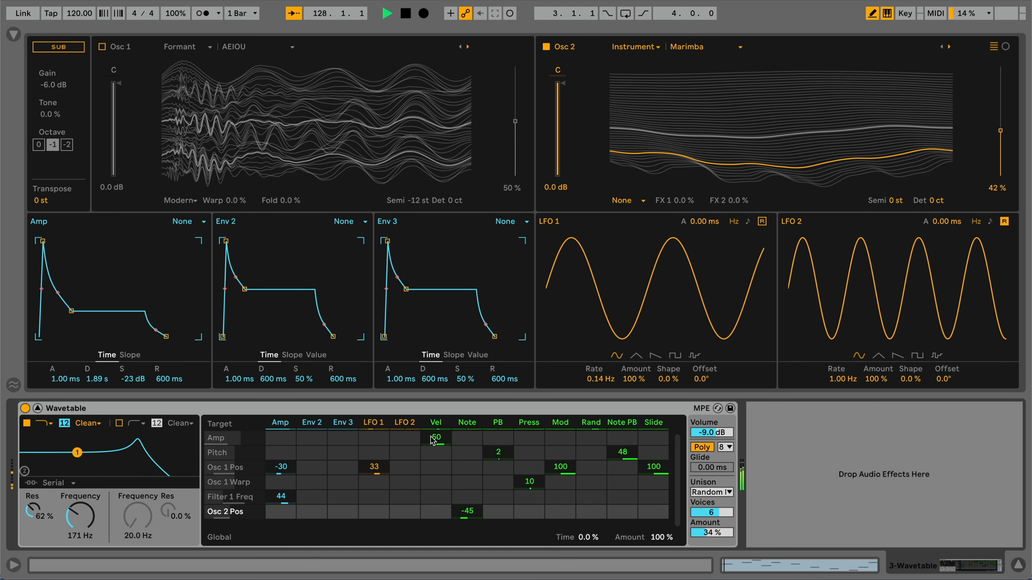
# - Turn Osc 1 back on with its gain at -1.4 dB and enable the sub oscillator with its tone at 34%
pyautogui.click(102, 47)
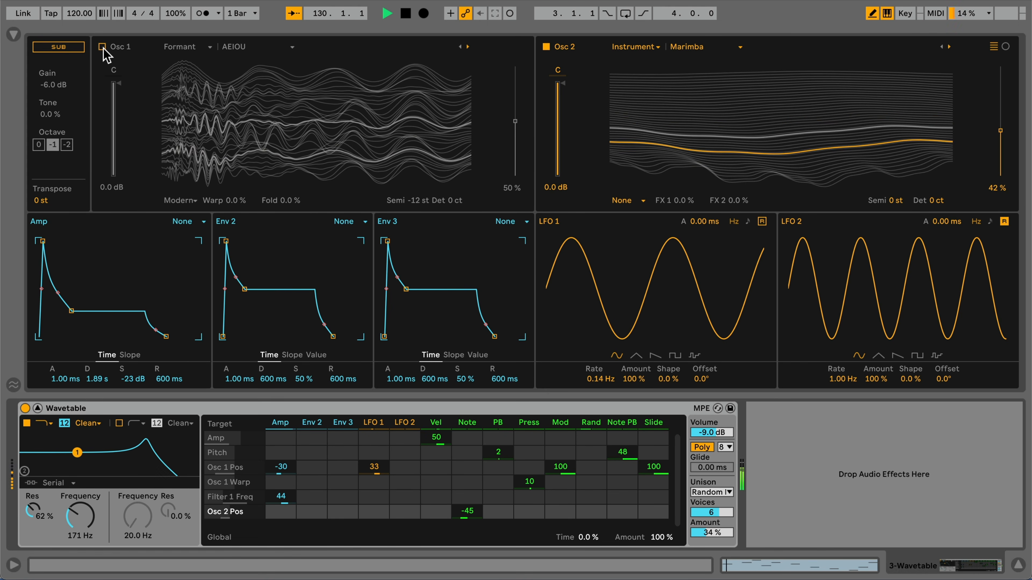
pyautogui.moveTo(120, 87); pyautogui.dragTo(124, 105)
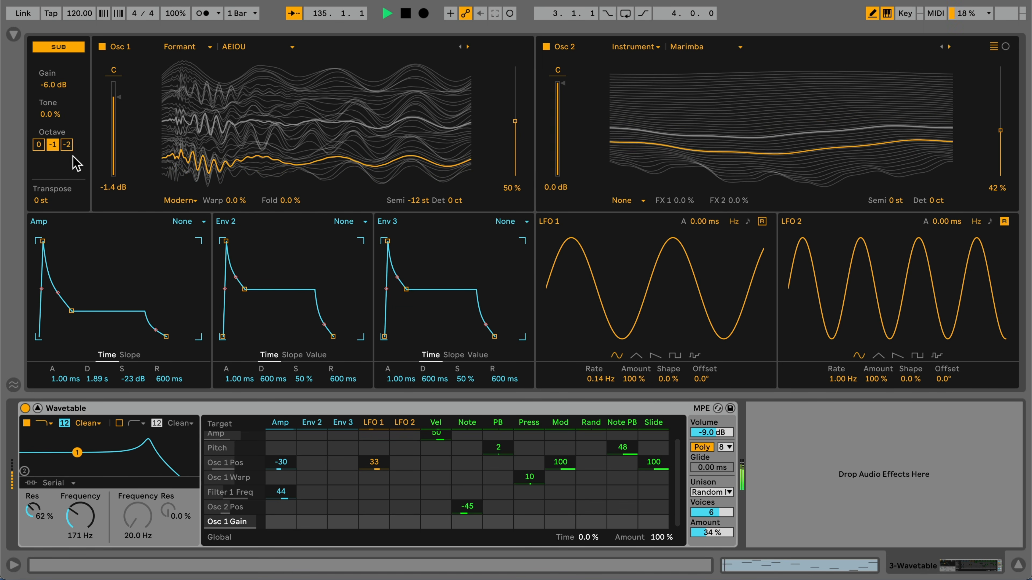
pyautogui.moveTo(50, 114); pyautogui.dragTo(50, 100)
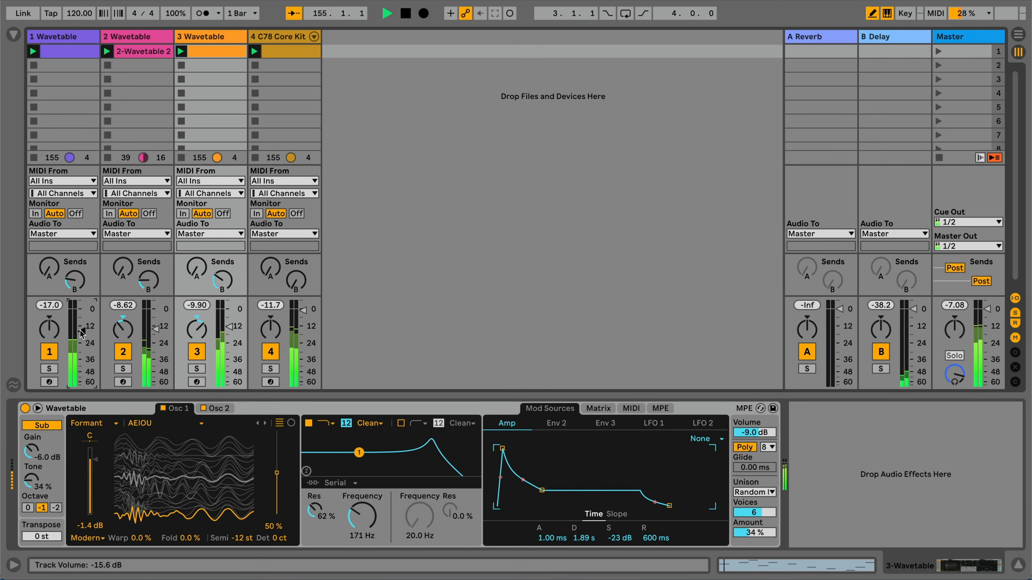
pyautogui.click(115, 423)
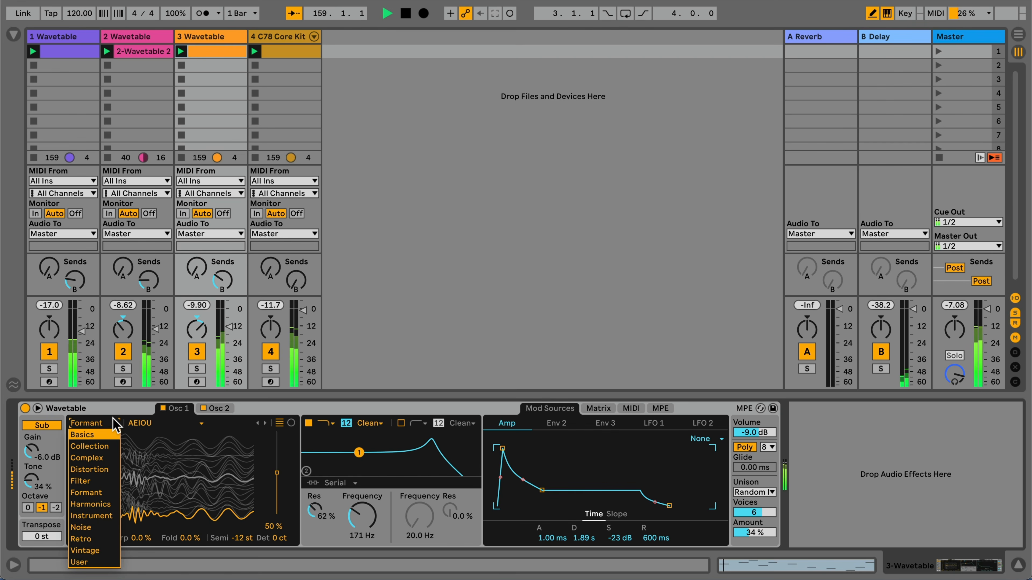
pyautogui.click(118, 423)
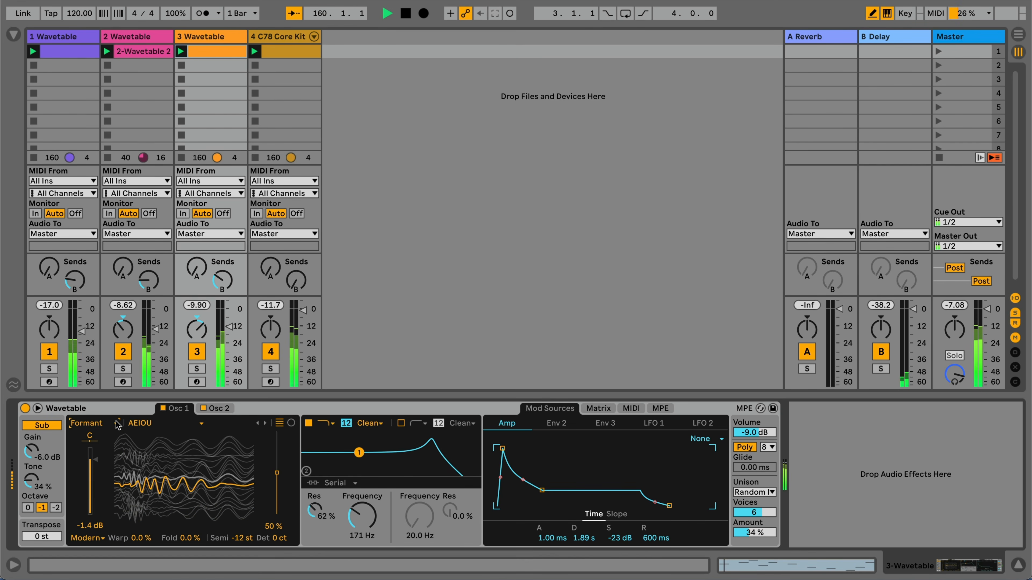